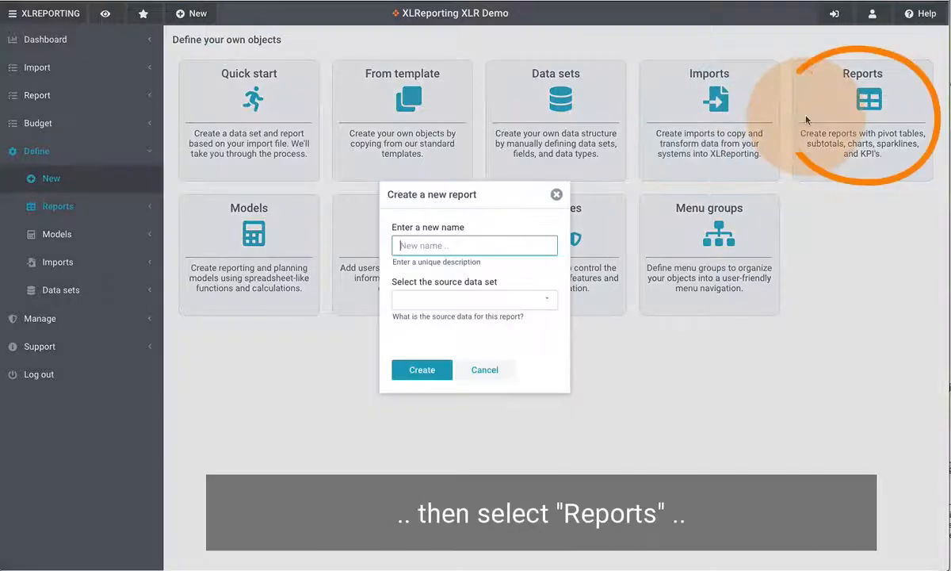
- Dismiss the new report dialog and open the existing Trial balance report in the Prepare group for definition
click(556, 196)
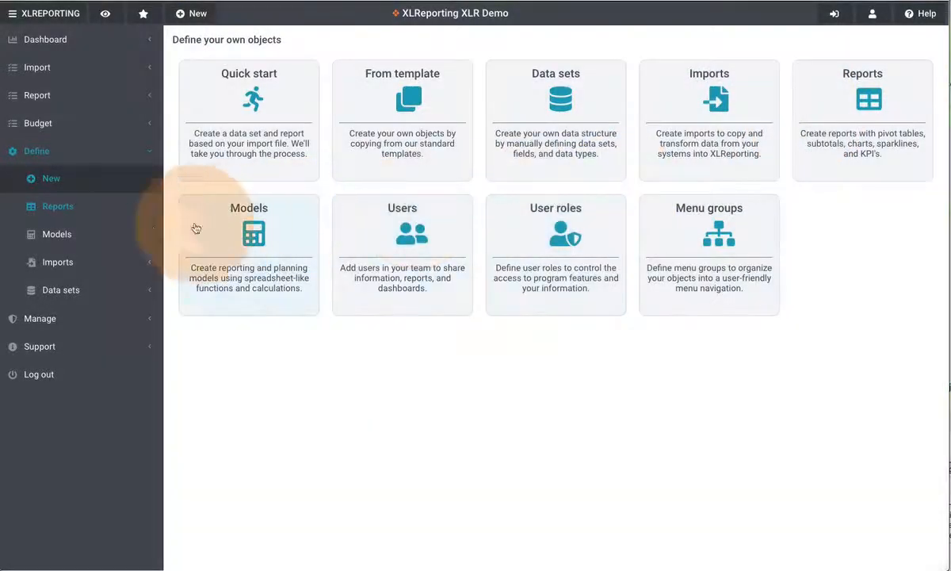
click(106, 211)
click(106, 238)
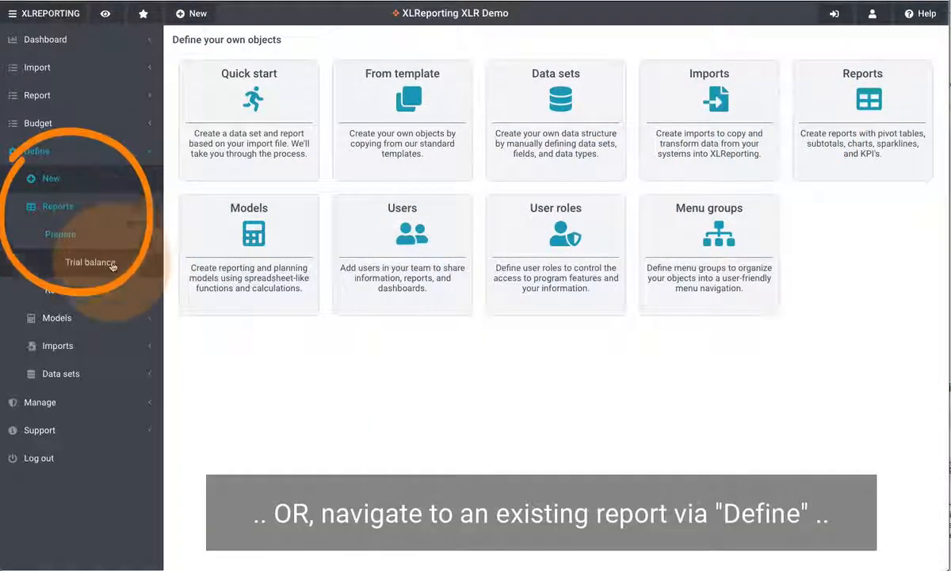
click(107, 260)
- Examine the actions, groups, source data sets and user roles available for the Trial balance report
click(911, 40)
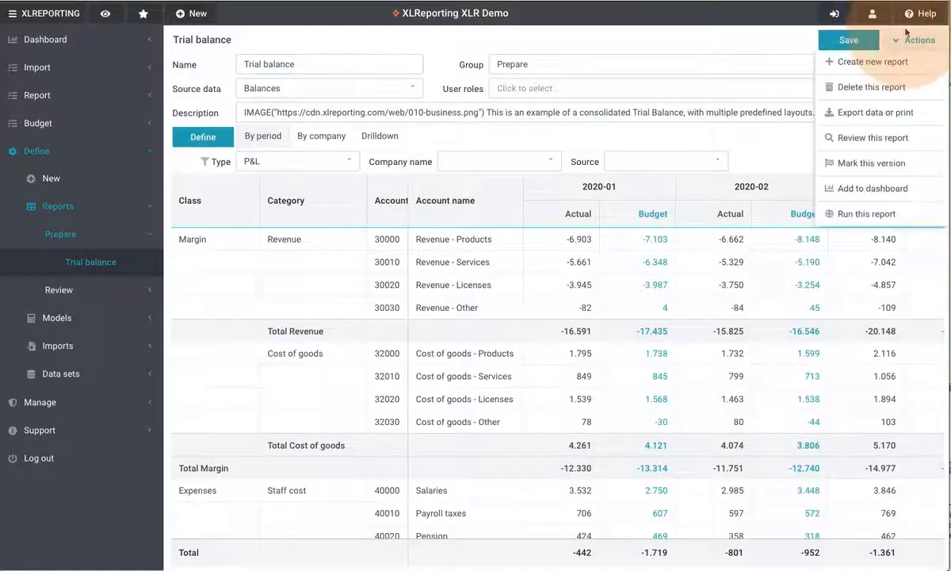
click(867, 61)
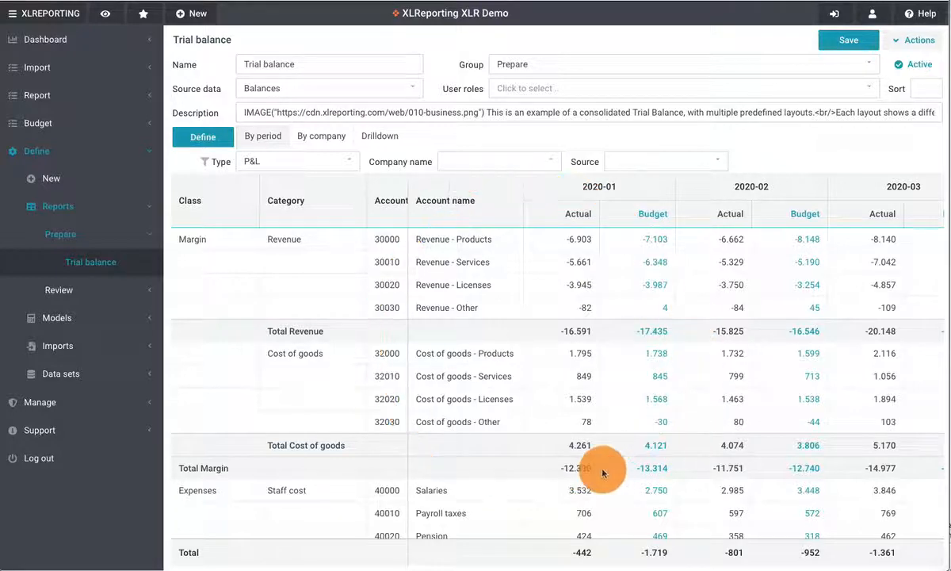
click(901, 41)
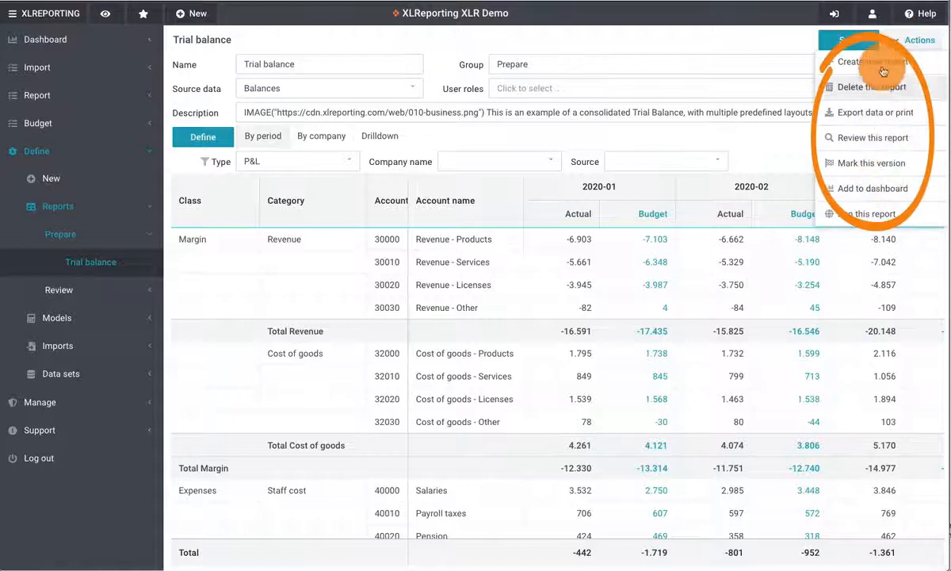
click(796, 49)
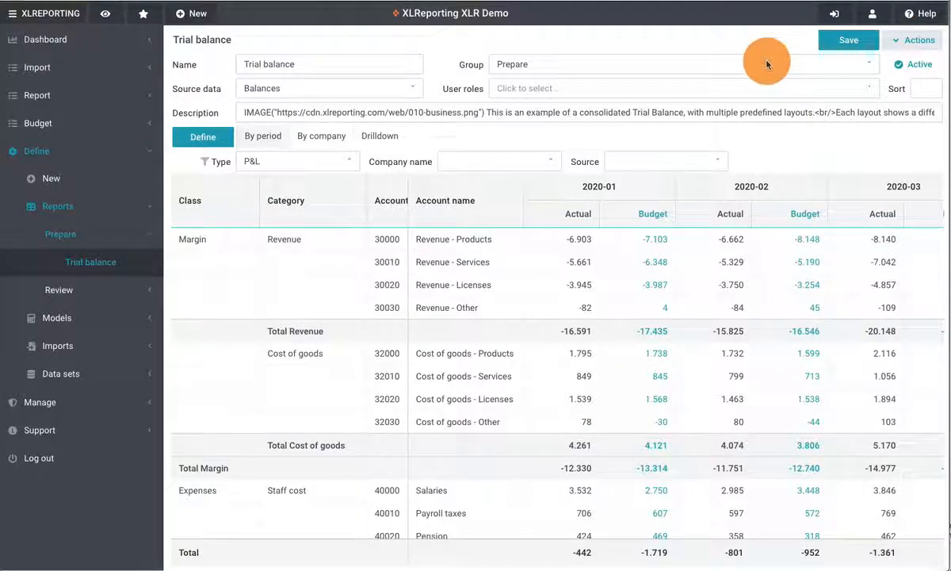
click(735, 62)
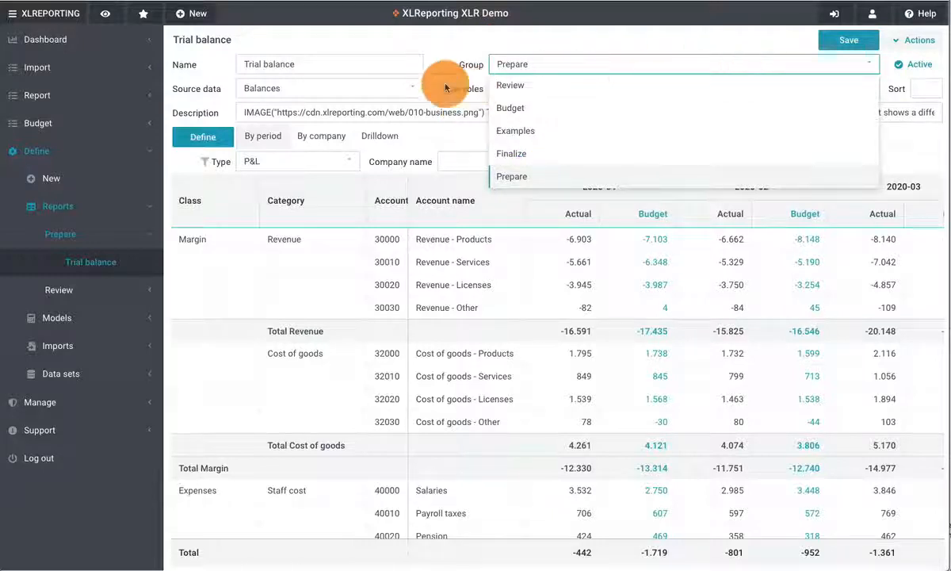
click(393, 87)
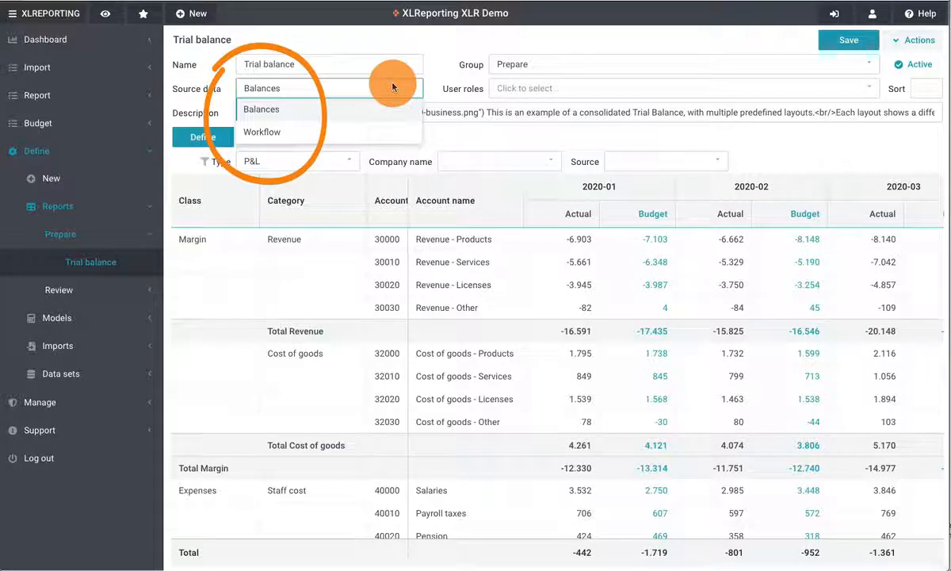
click(453, 130)
click(516, 96)
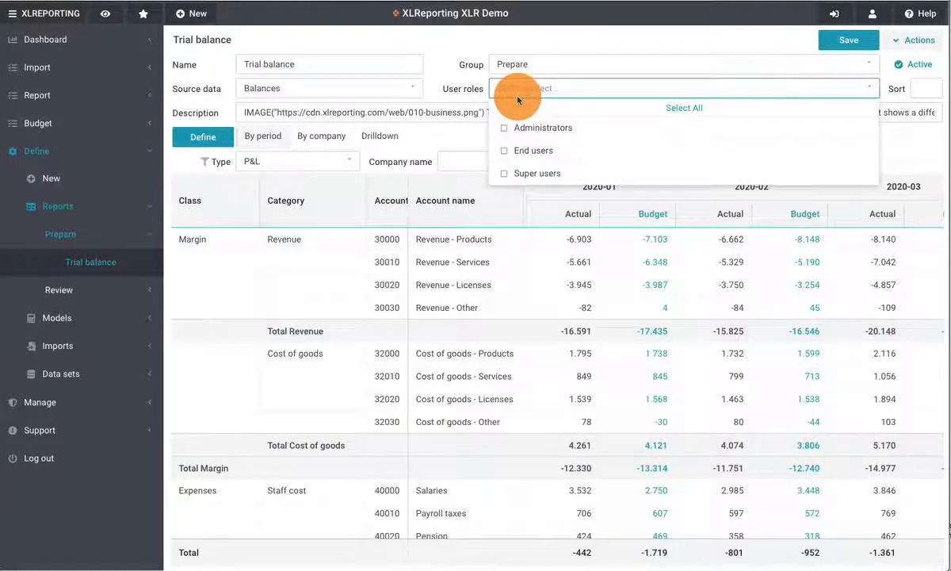
click(527, 156)
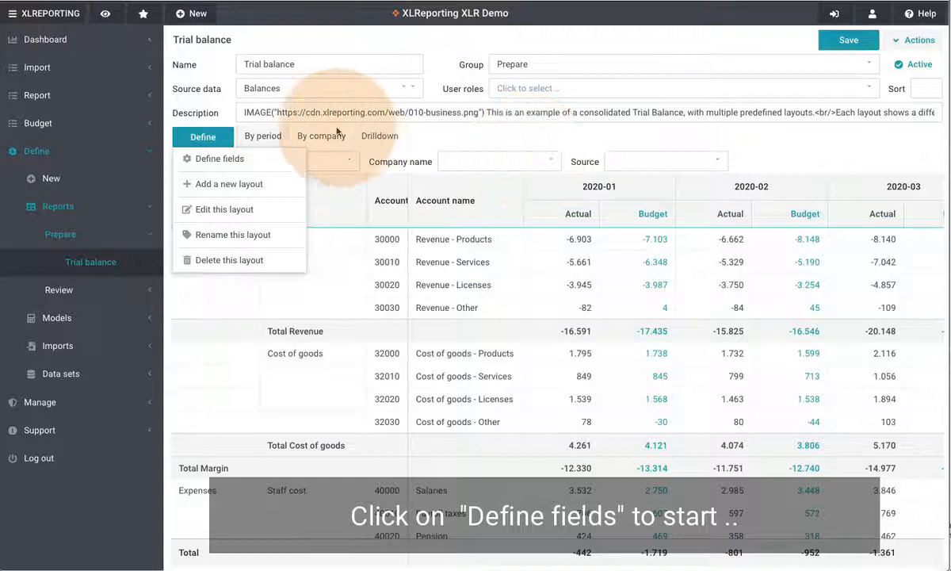
- Open the report's field definitions and examine the data model of linked data sets and the editable field names
click(220, 159)
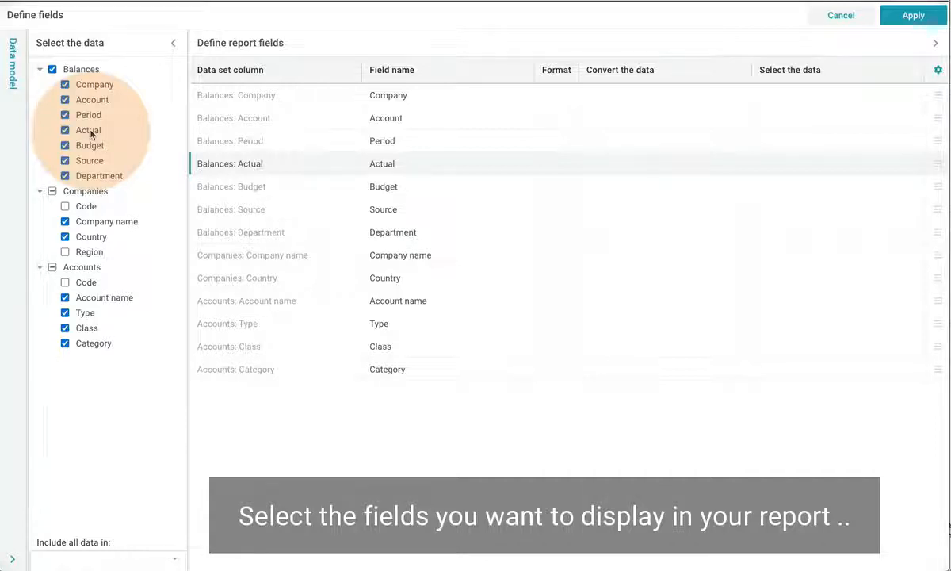
click(12, 71)
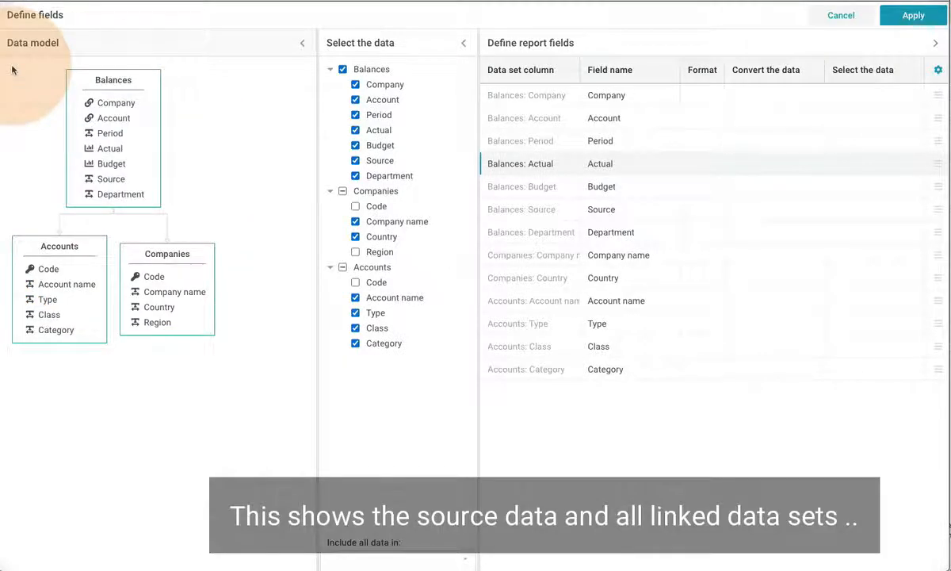
click(34, 41)
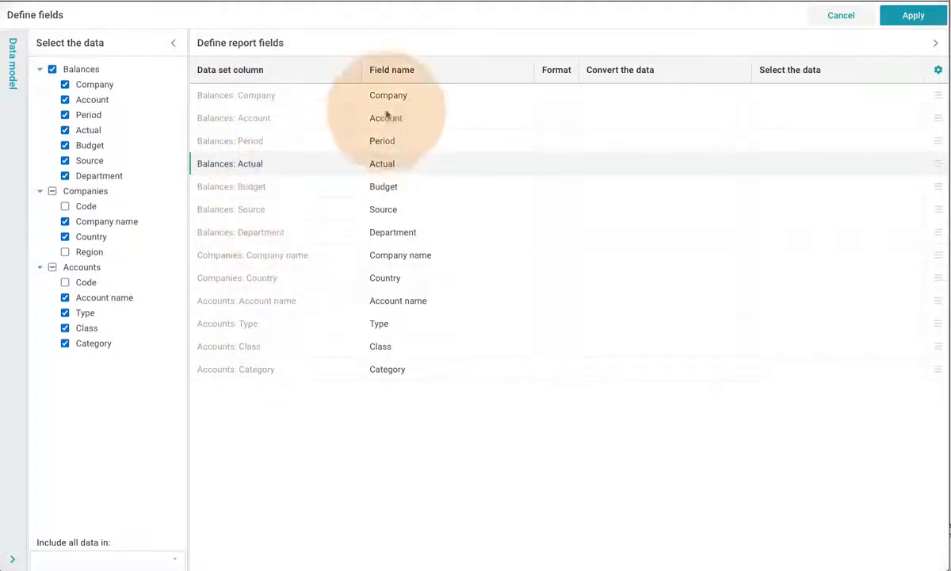
click(417, 190)
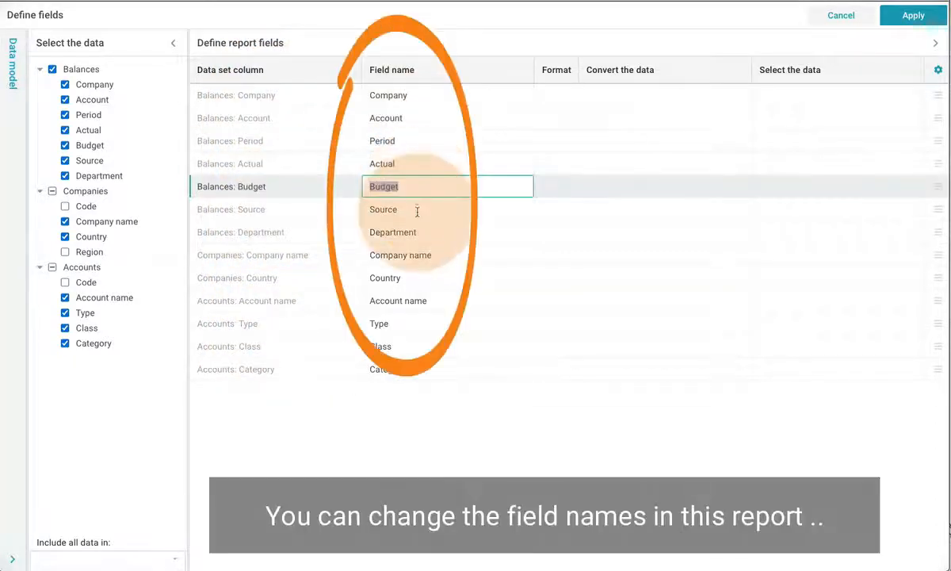
click(417, 211)
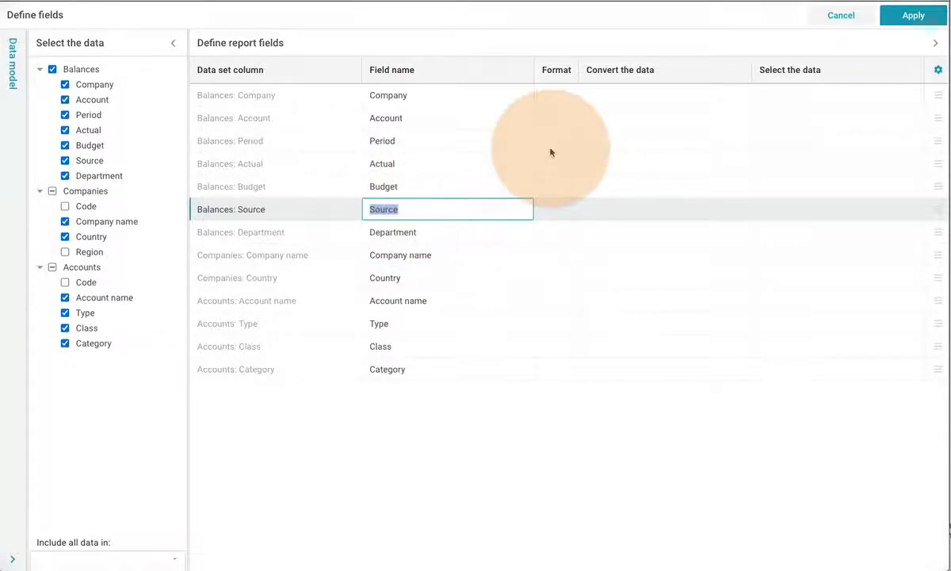
- Set the number format of the Period field to 0 and view its data conversion editor
click(550, 141)
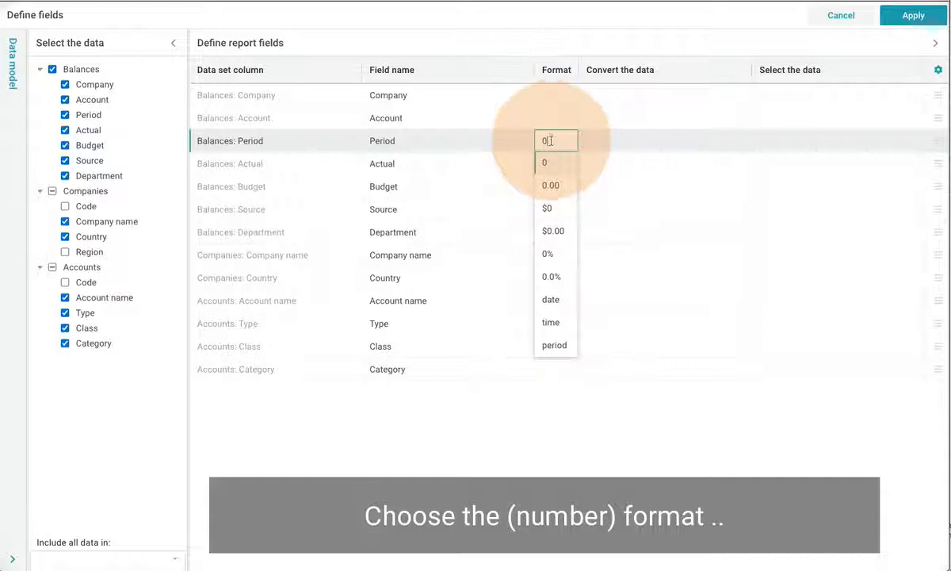
click(623, 148)
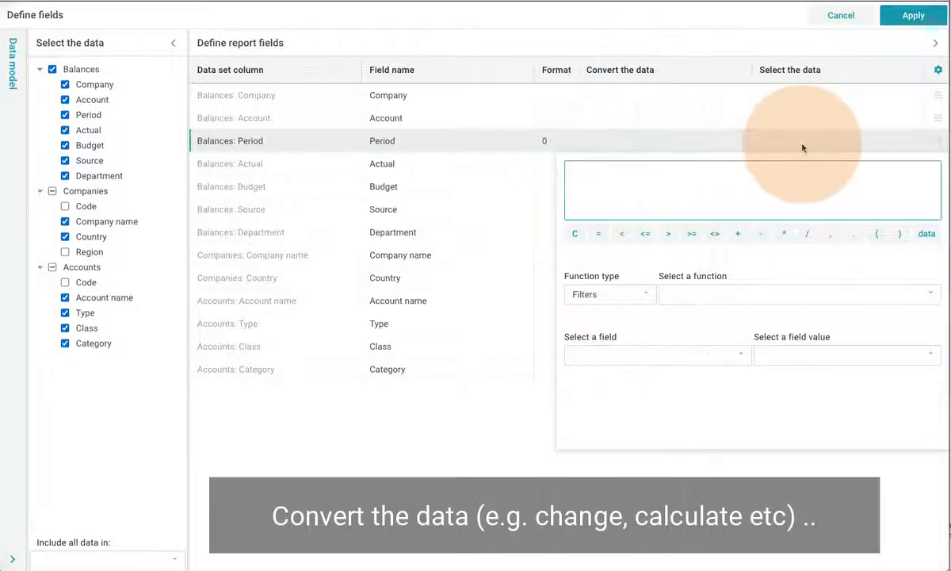
click(628, 136)
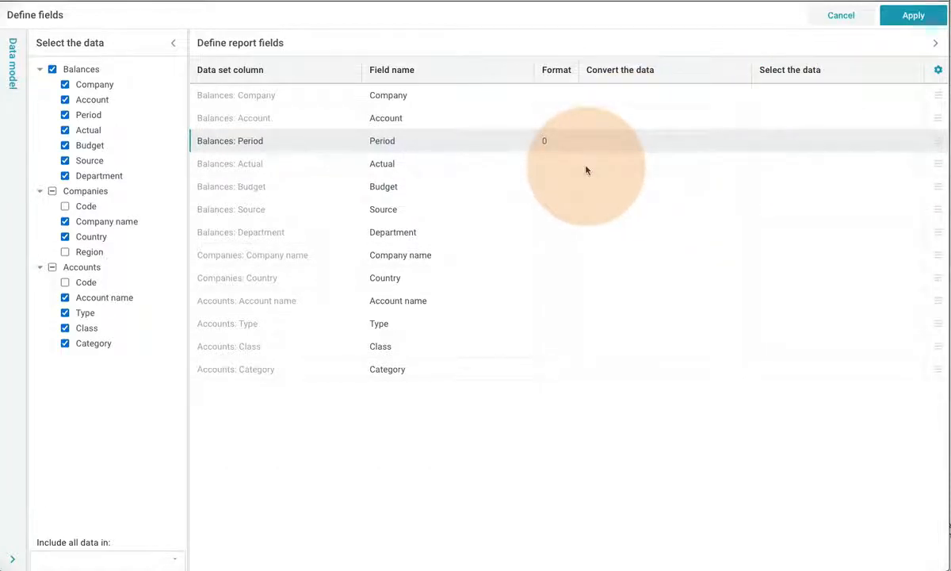
- Convert the Actual field with the expression data/1000 and restrict the Company field's data selection to GB
click(587, 169)
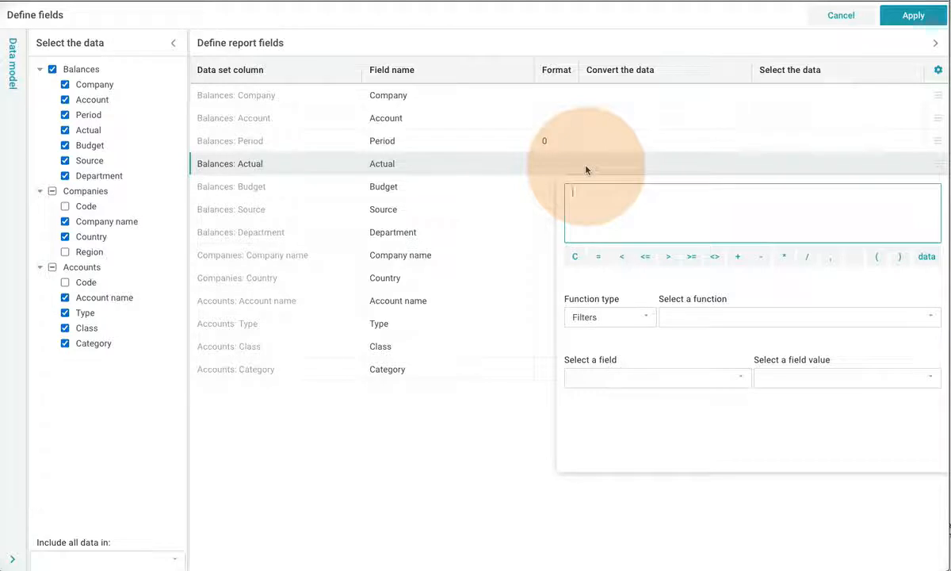
click(924, 264)
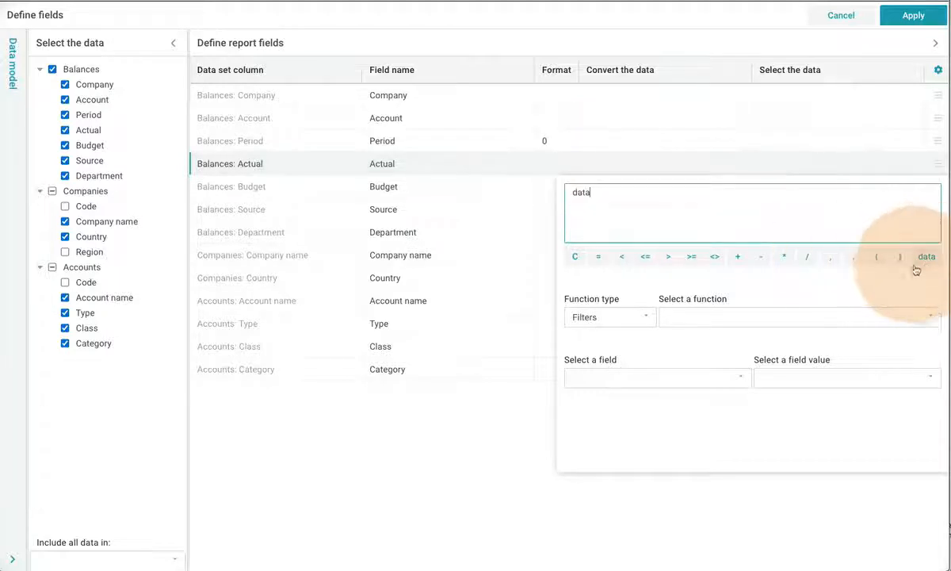
click(808, 260)
text(1000)
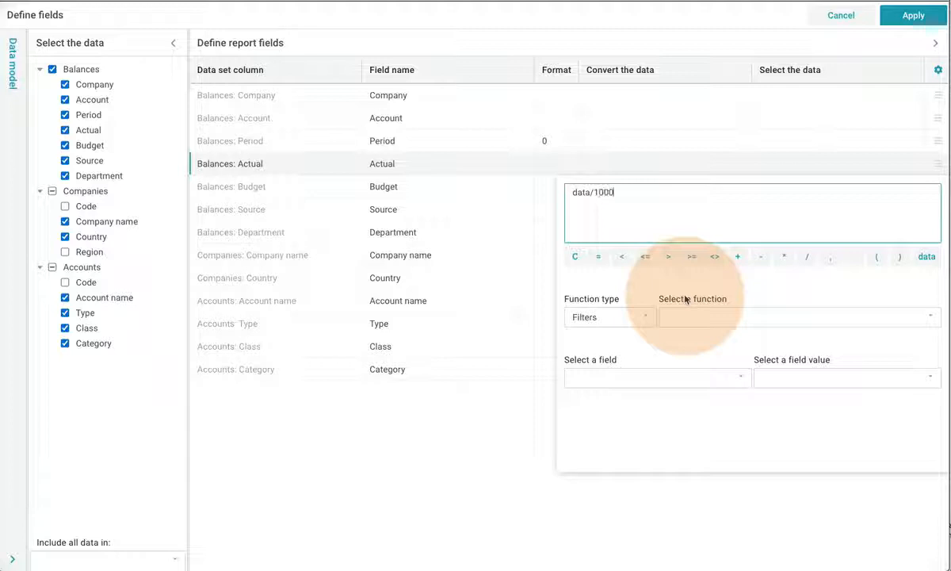
click(644, 167)
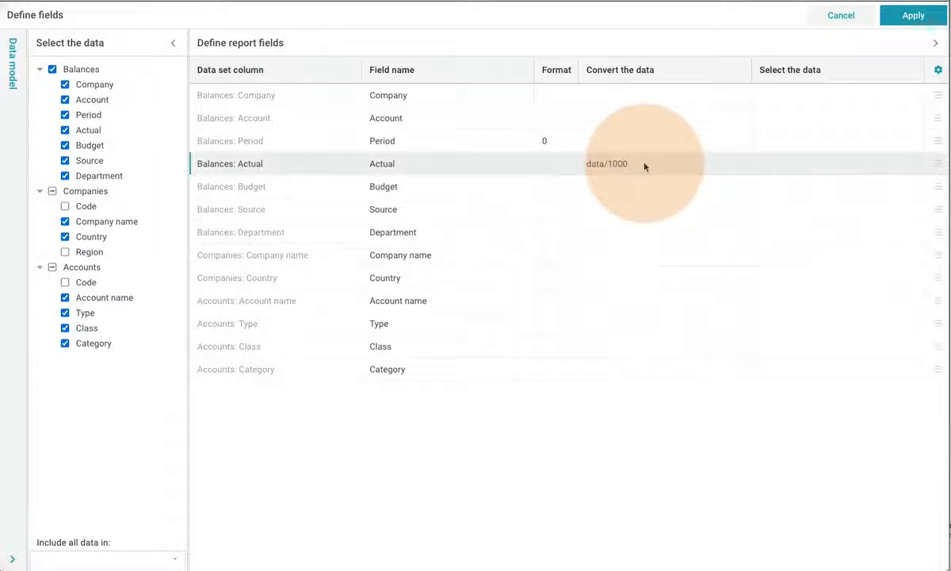
click(797, 100)
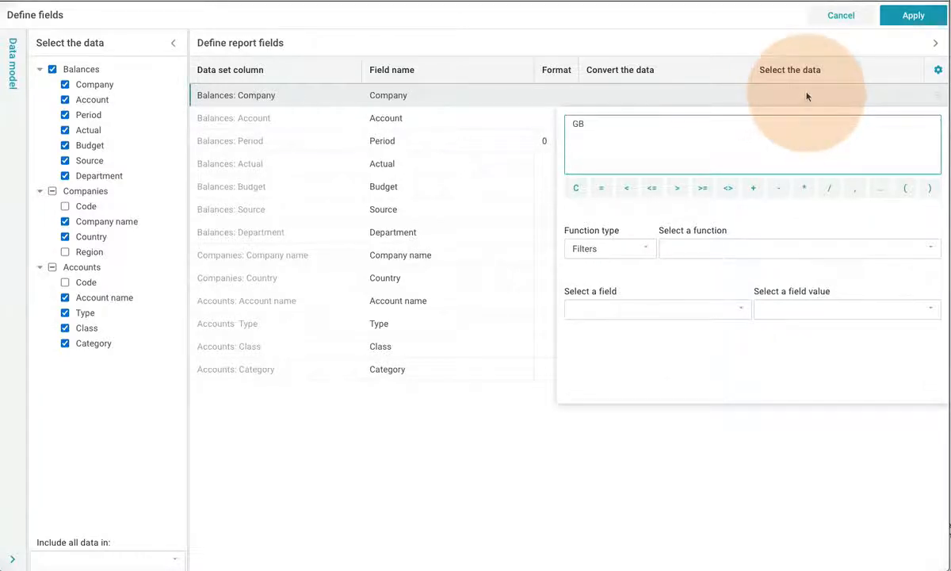
click(807, 96)
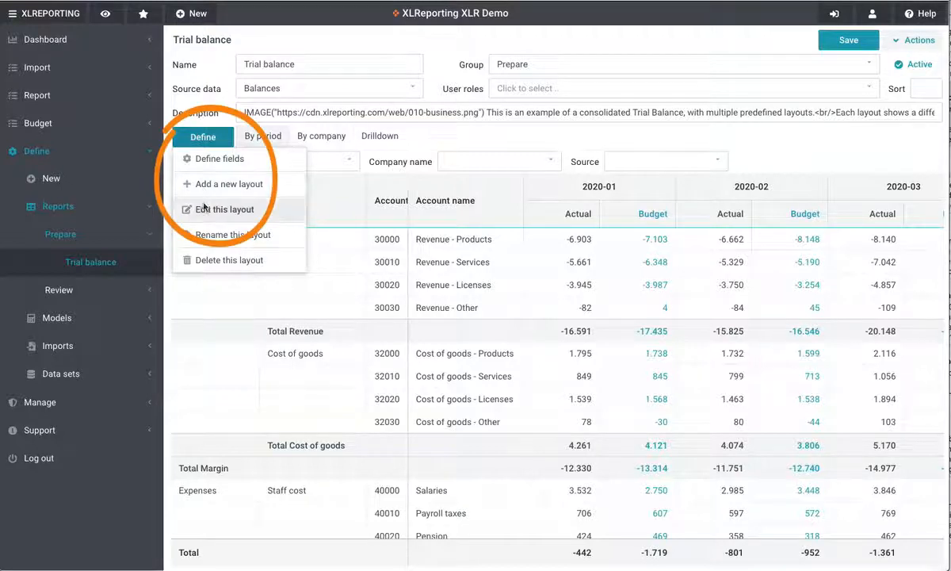
- Edit the report layout to add Account name as a row below Category with subtotals on Category, and apply it
click(203, 207)
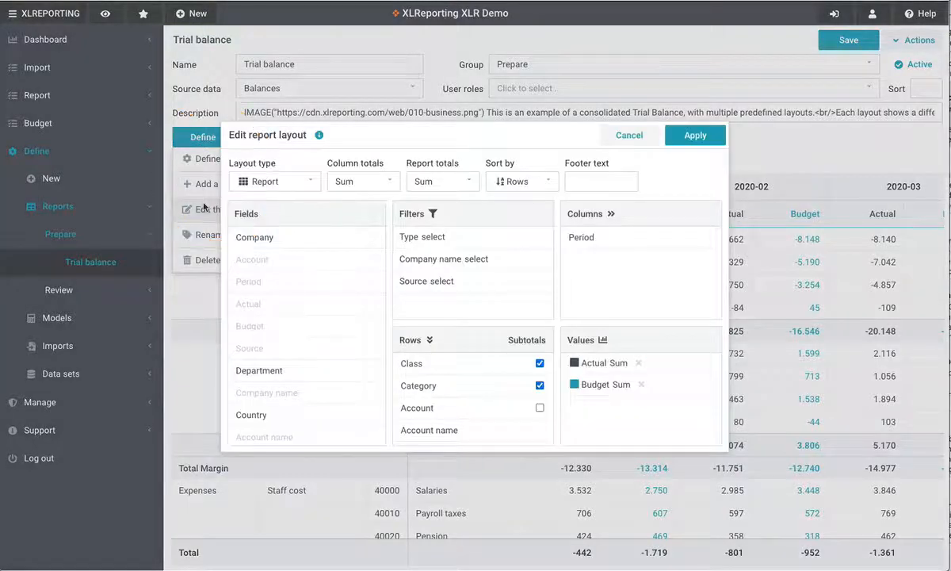
scroll(372, 297, down, 1)
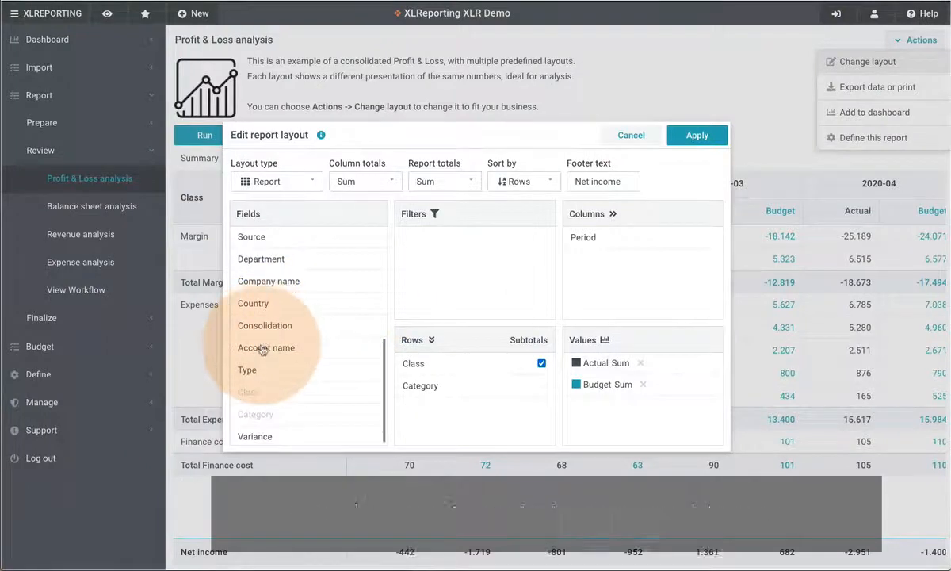
drag(283, 354, 428, 413)
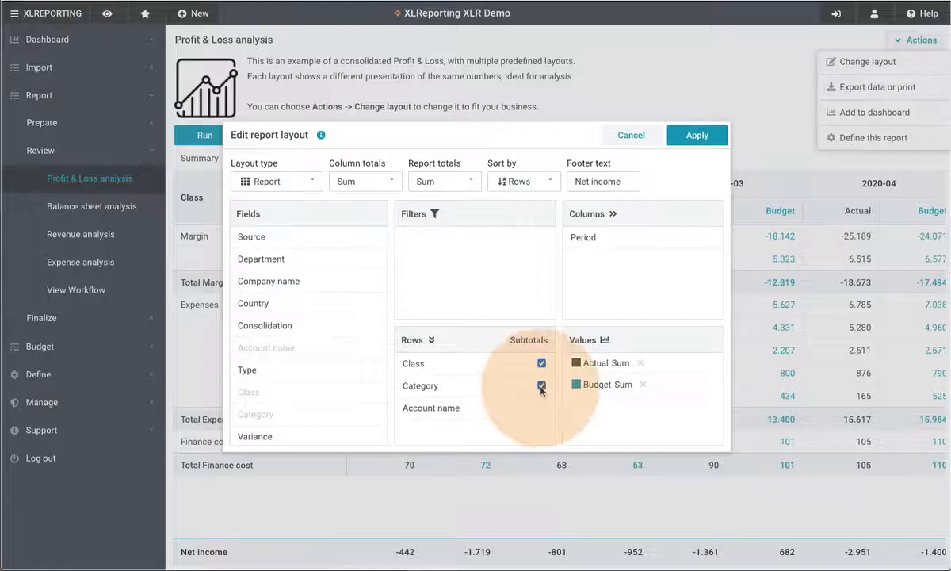
click(575, 362)
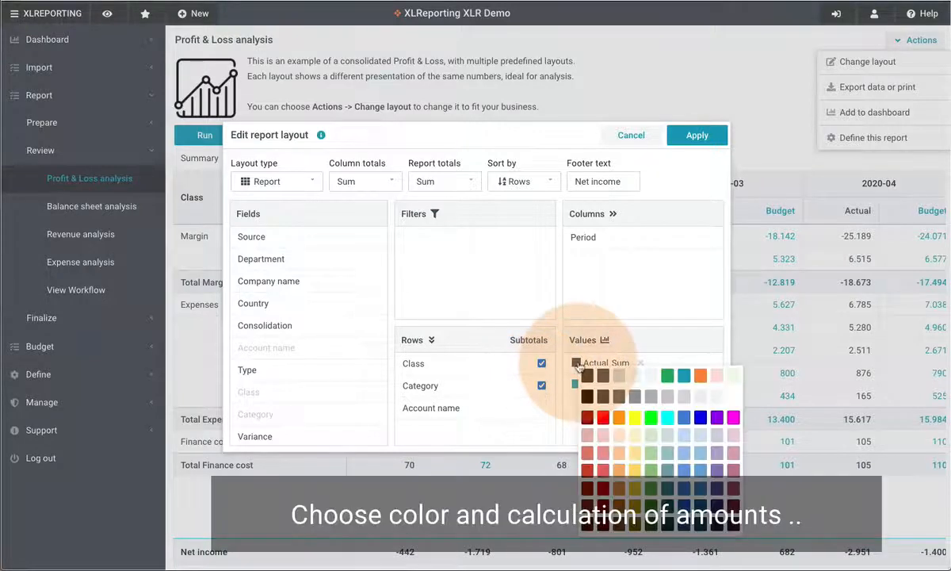
click(613, 364)
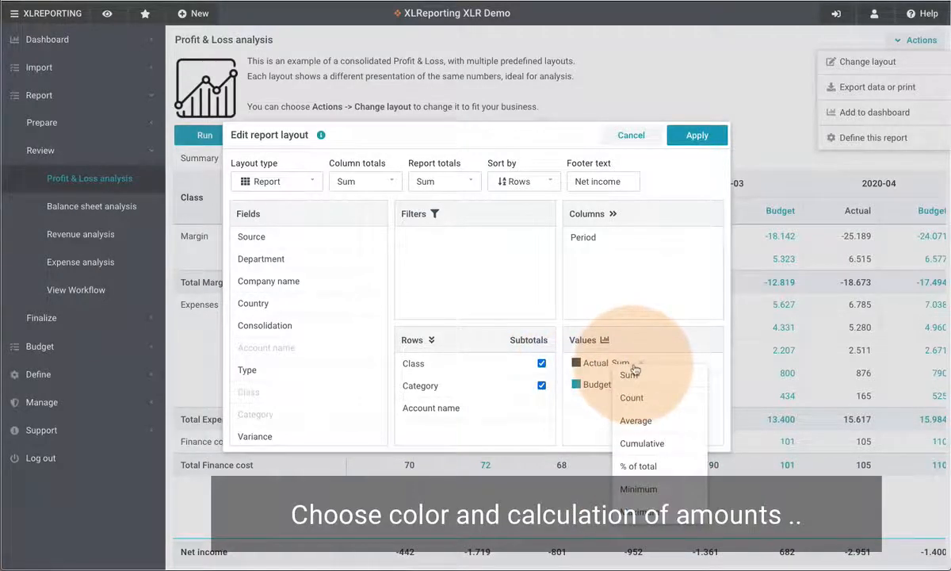
click(701, 133)
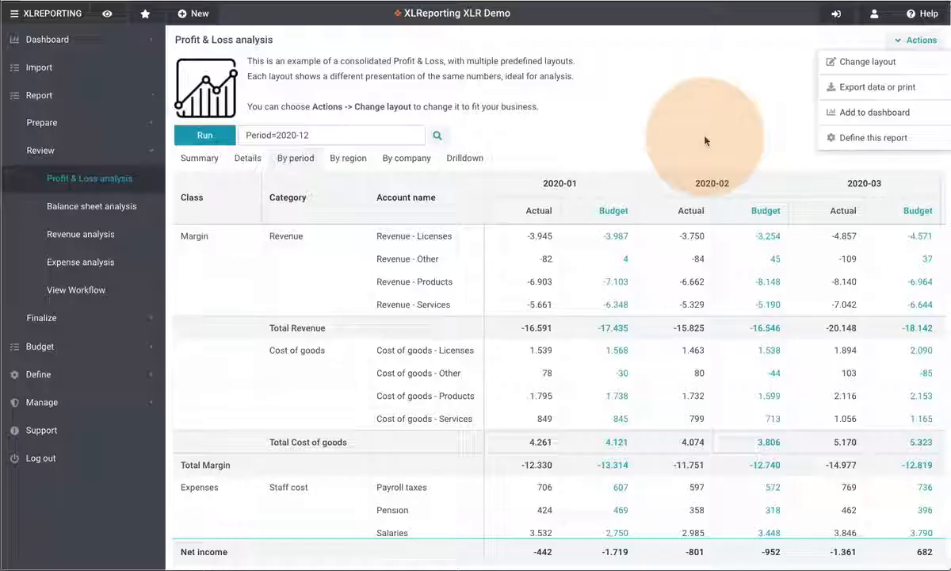
- Change the Profit & Loss analysis layout to a Chart with the Line chart type
click(911, 40)
click(865, 62)
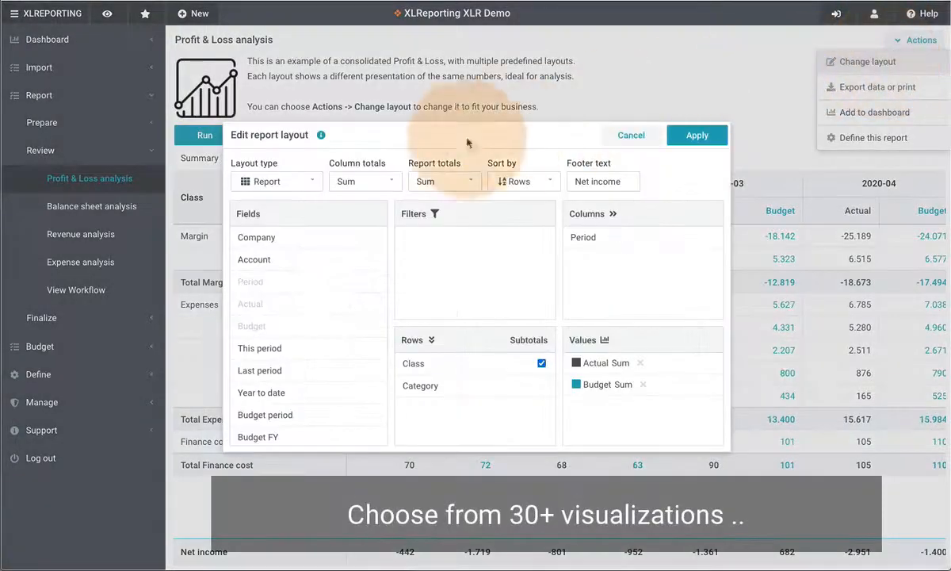
click(262, 181)
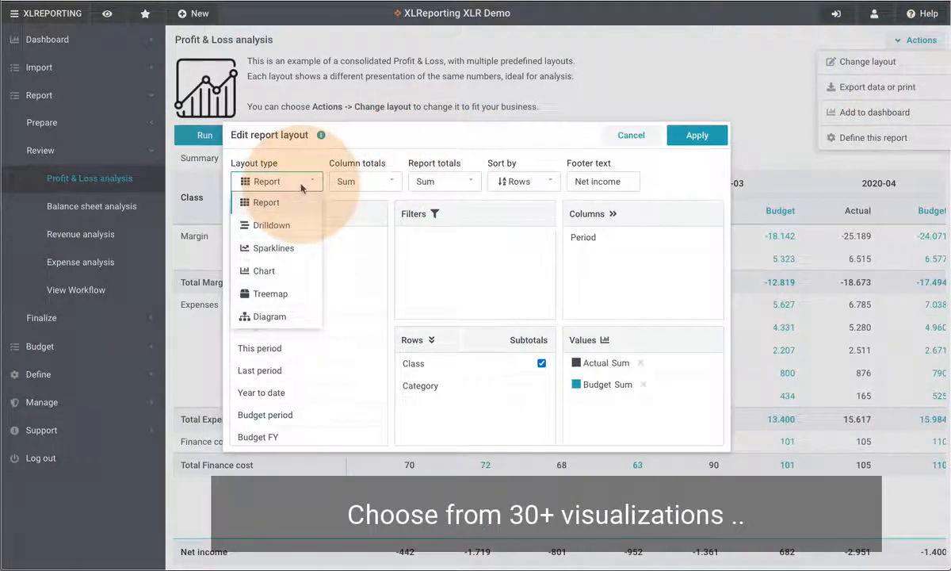
click(273, 271)
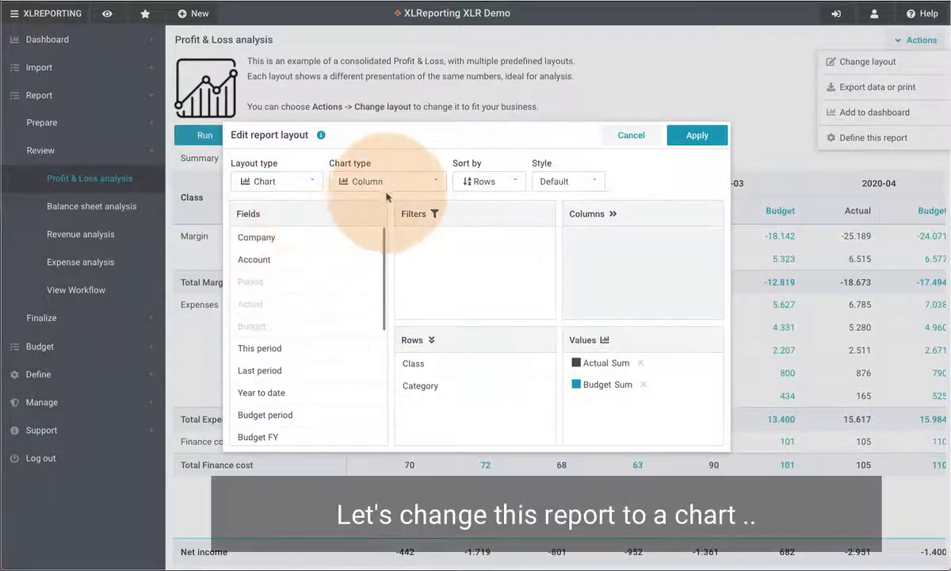
click(390, 185)
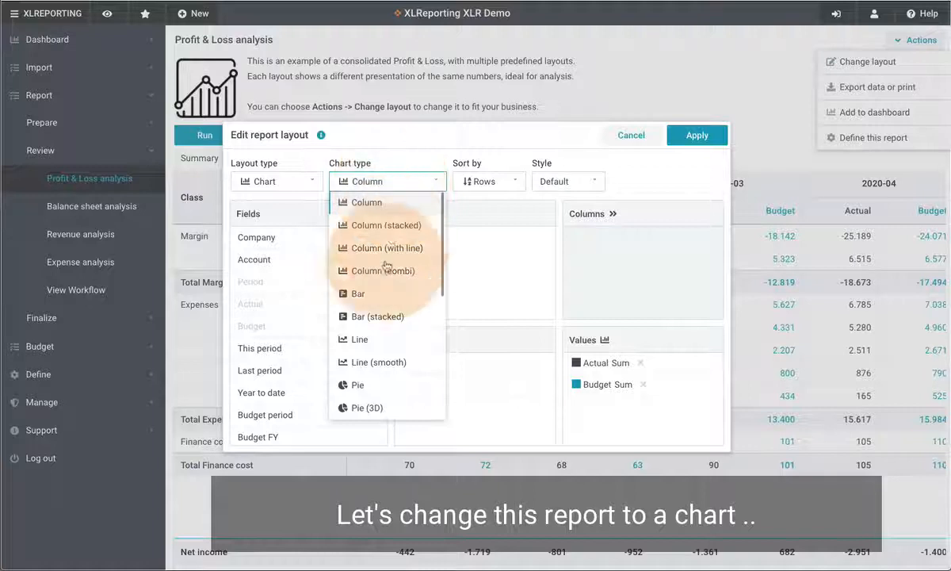
click(359, 339)
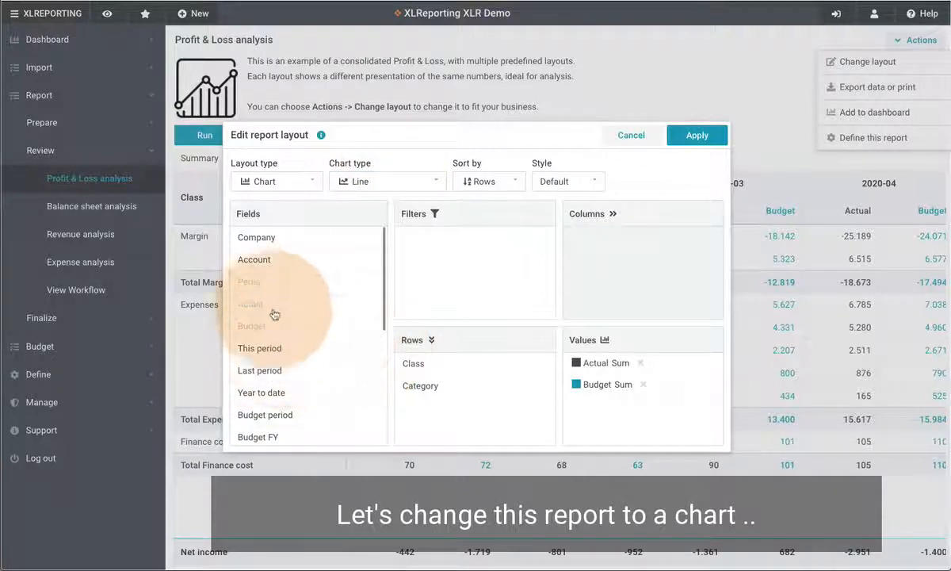
- Place Period in the chart's rows without Class and Category, add Account name as a filter, and apply the layout
drag(250, 281, 436, 419)
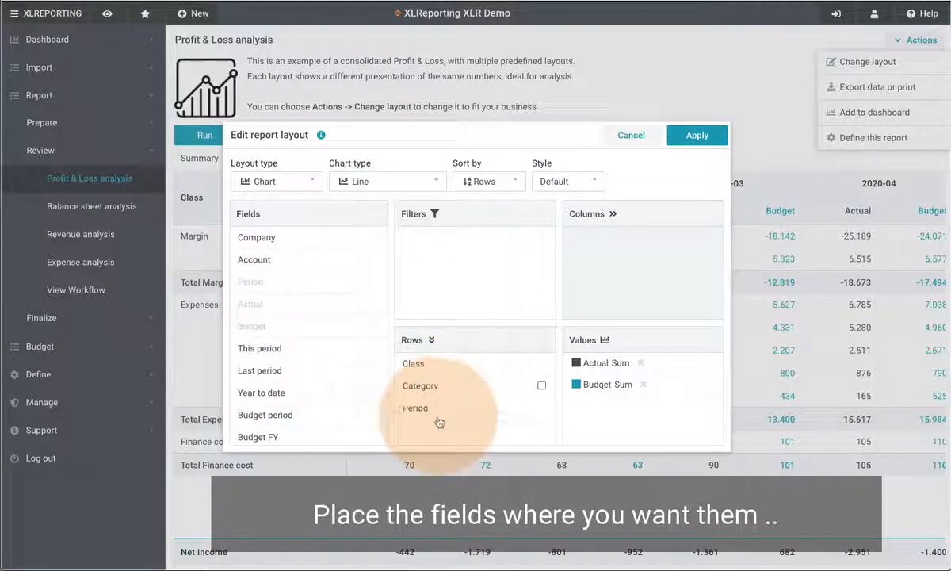
drag(410, 358, 446, 274)
scroll(323, 377, down, 5)
click(697, 135)
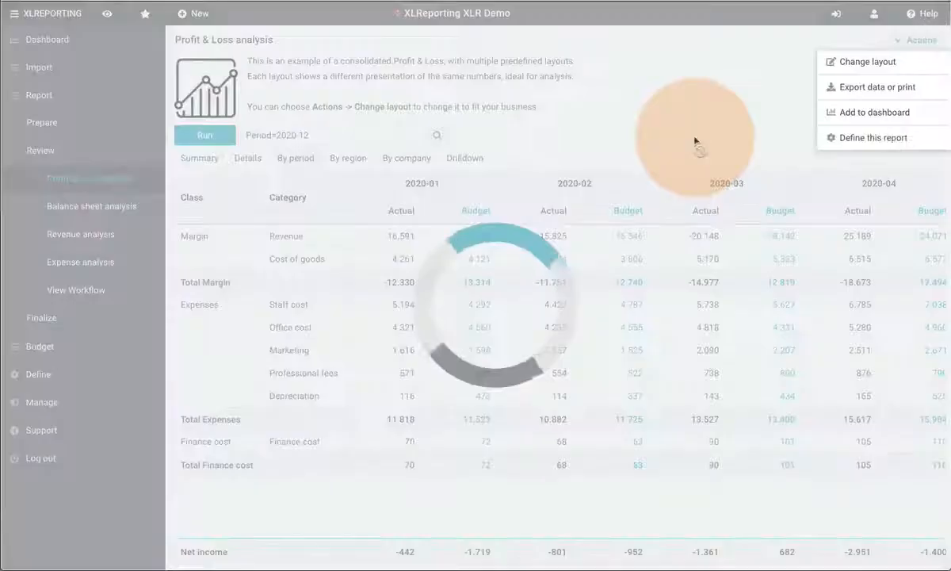
- Filter the chart by account name, first to Accountant fees and finally to IT costs, and maximise the chart view
click(357, 184)
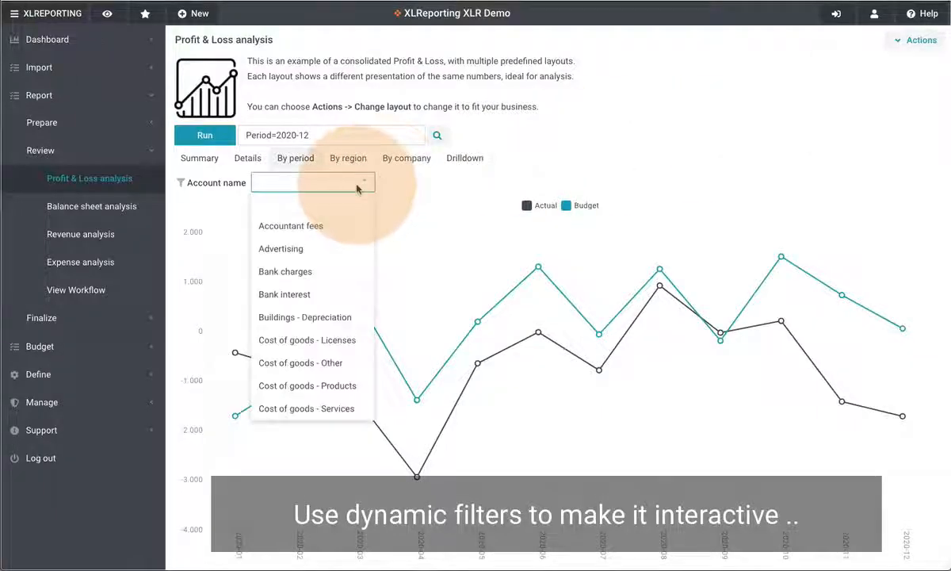
click(318, 226)
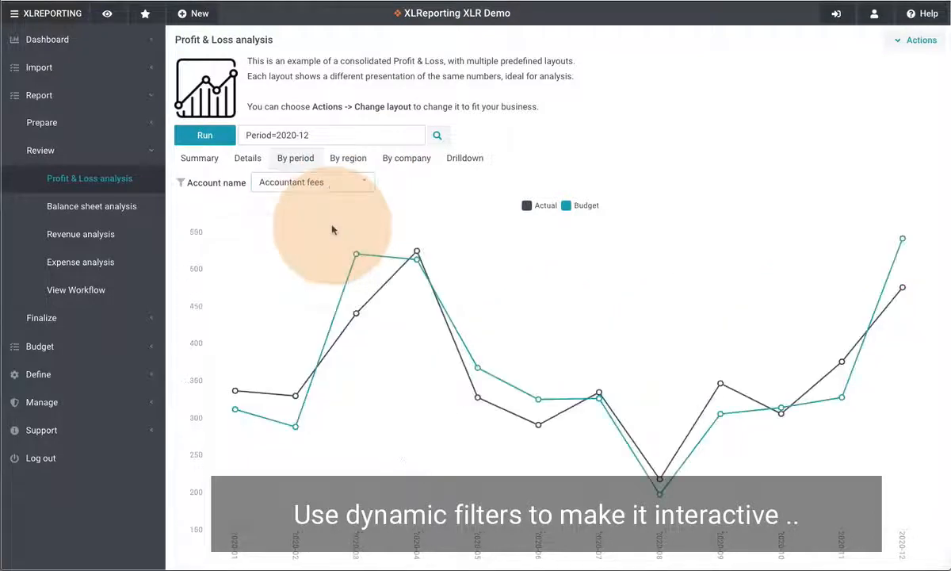
click(345, 183)
scroll(339, 264, down, 3)
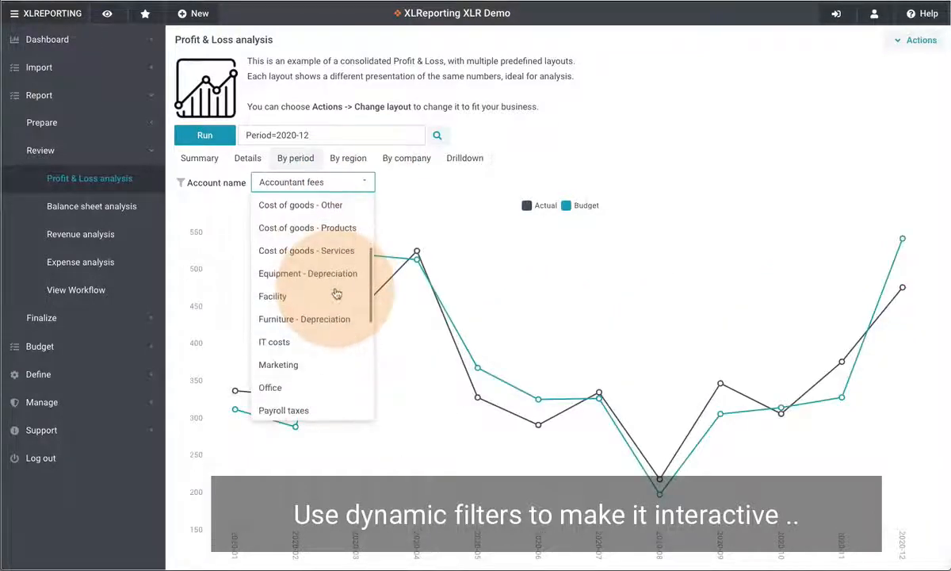
click(304, 341)
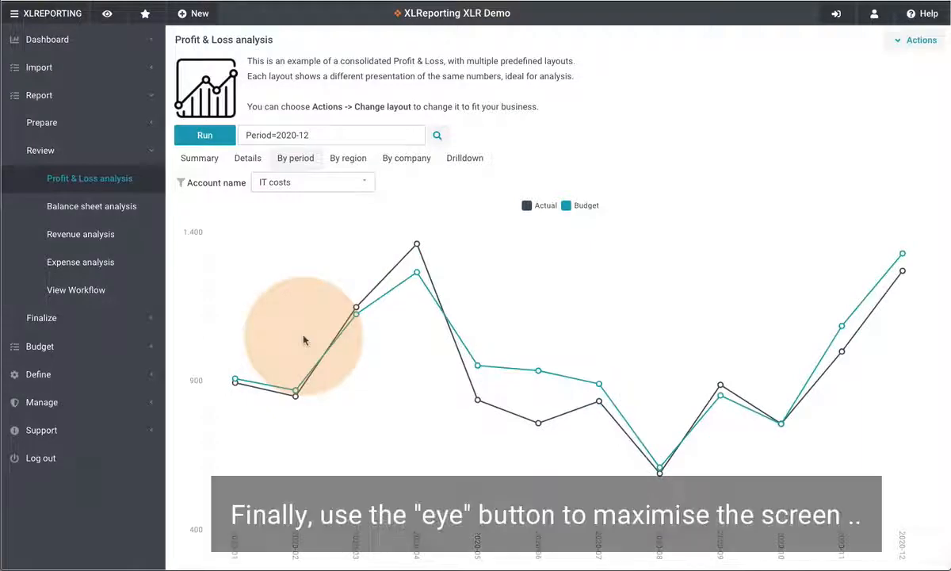
click(116, 16)
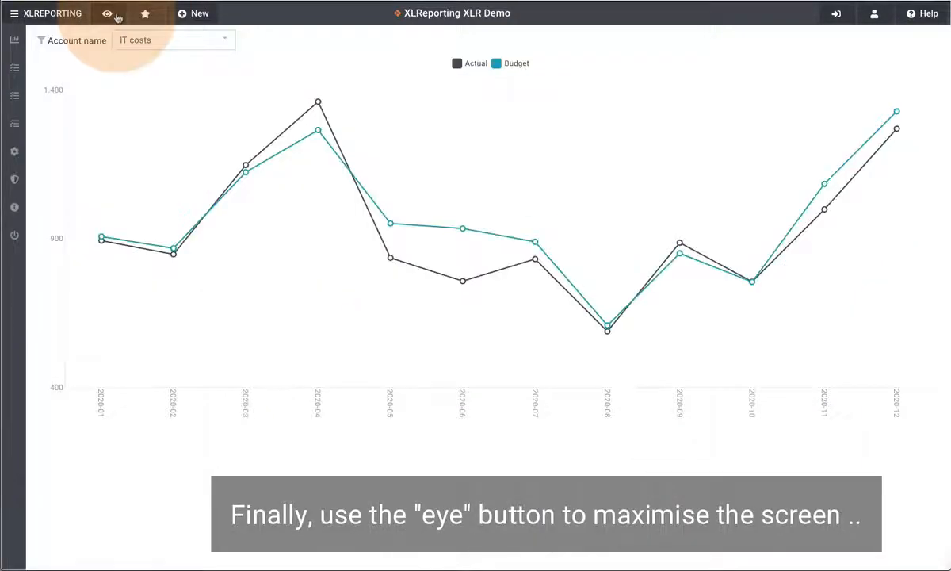